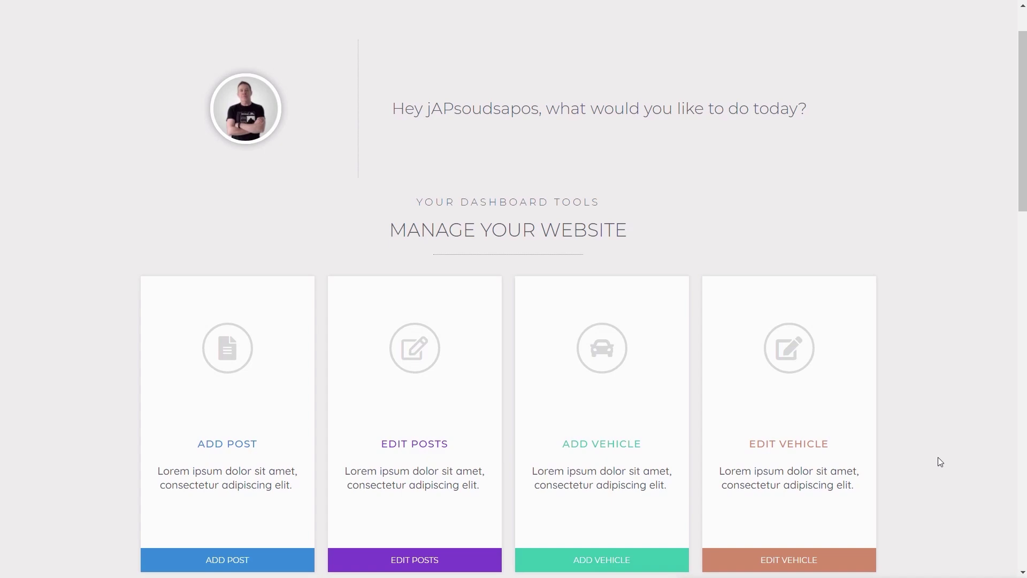
Step: Open the Submit a New Post form and scroll to its Card Number, Name, Expiration and CVC fields below Categories
scroll(940, 461, down, 2)
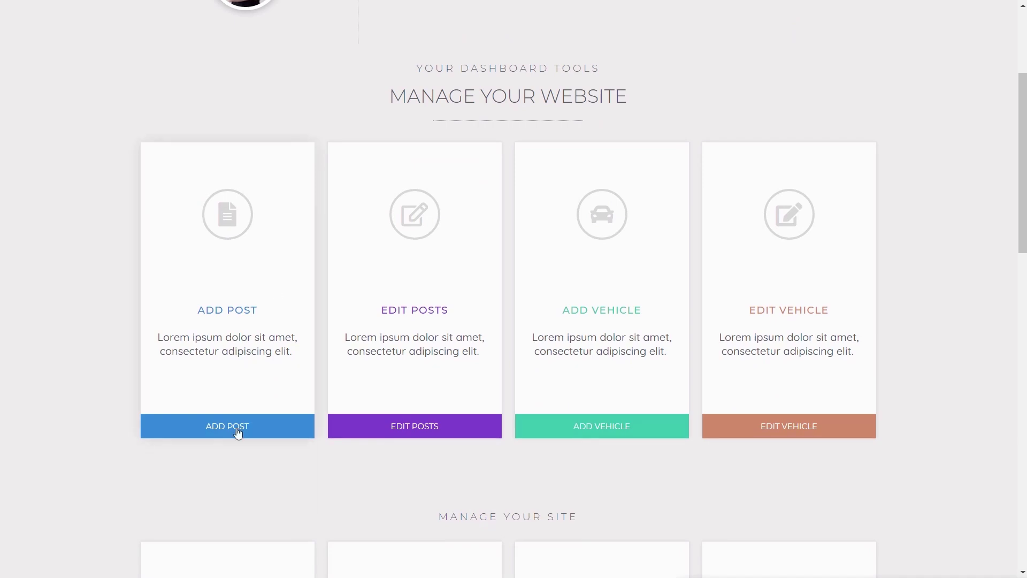
click(239, 432)
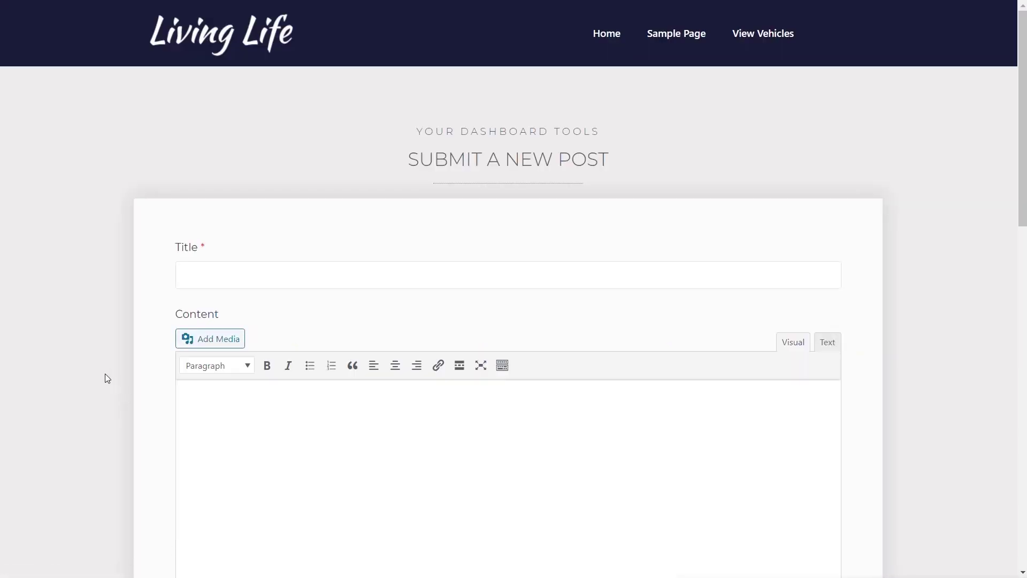
scroll(106, 374, down, 2)
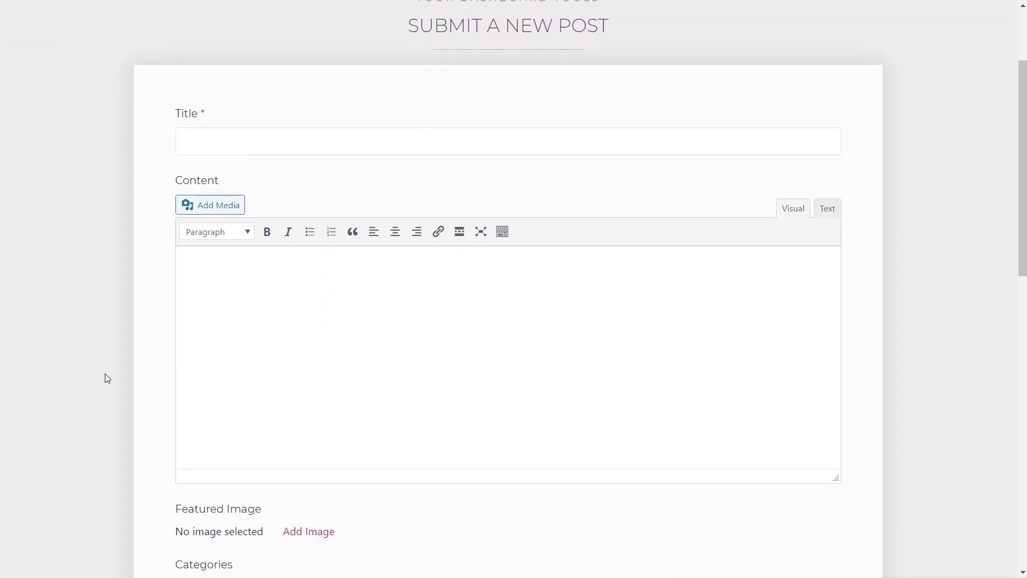
scroll(105, 377, down, 1)
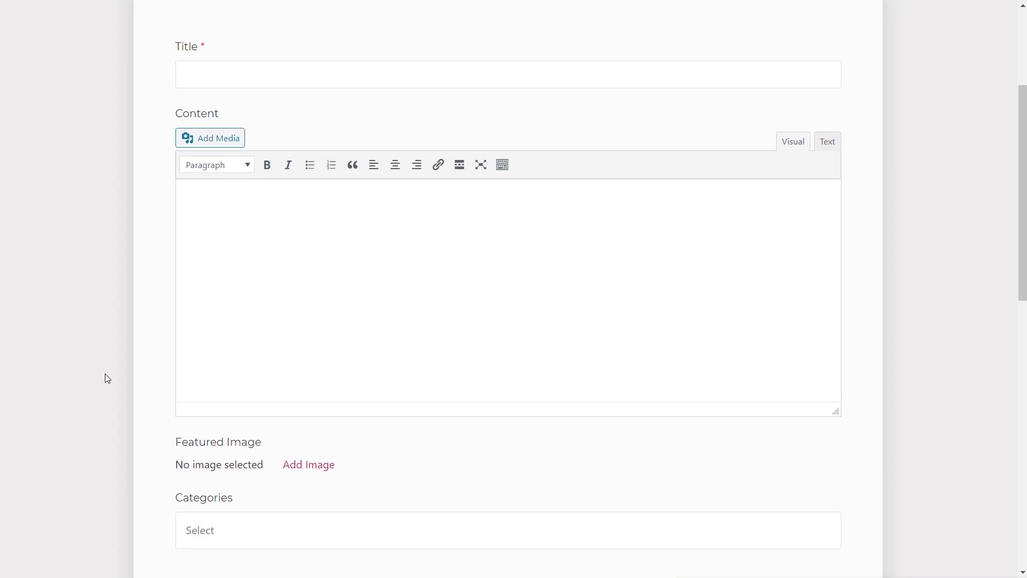
scroll(105, 375, down, 5)
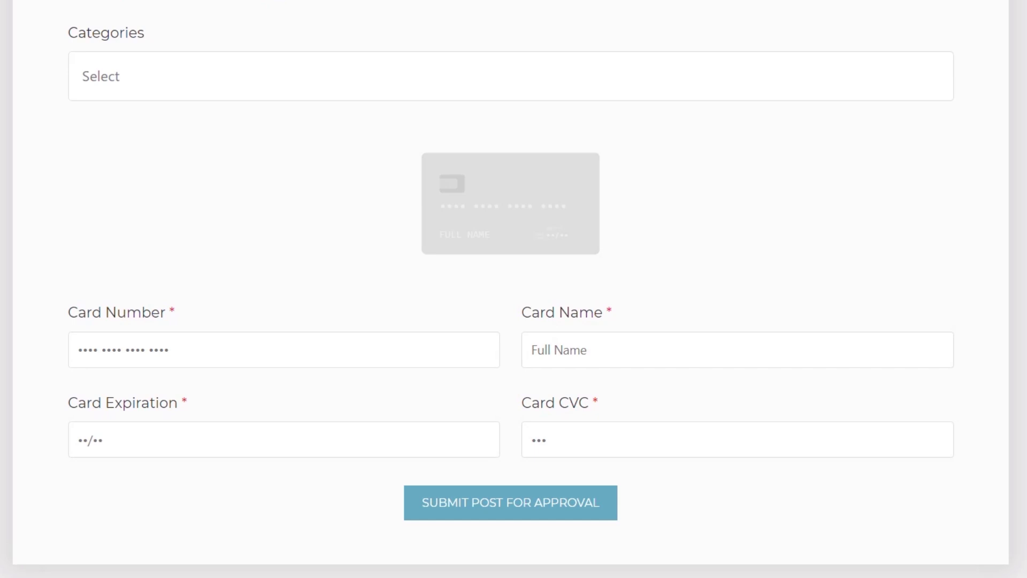
Step: Enter a test Amex number in Card Number, replacing the first pasted test Mastercard number
click(195, 356)
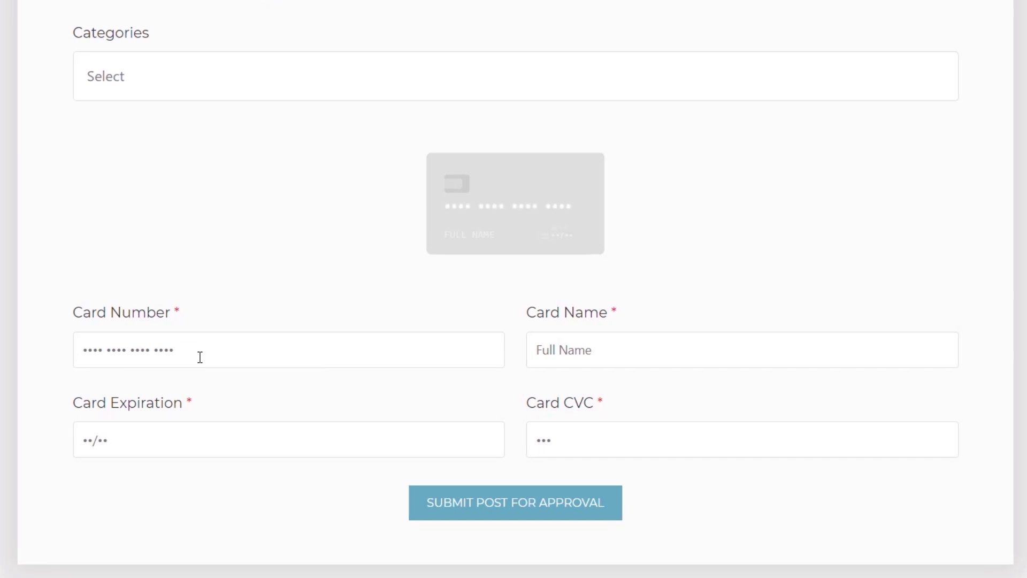
key(ctrl+v)
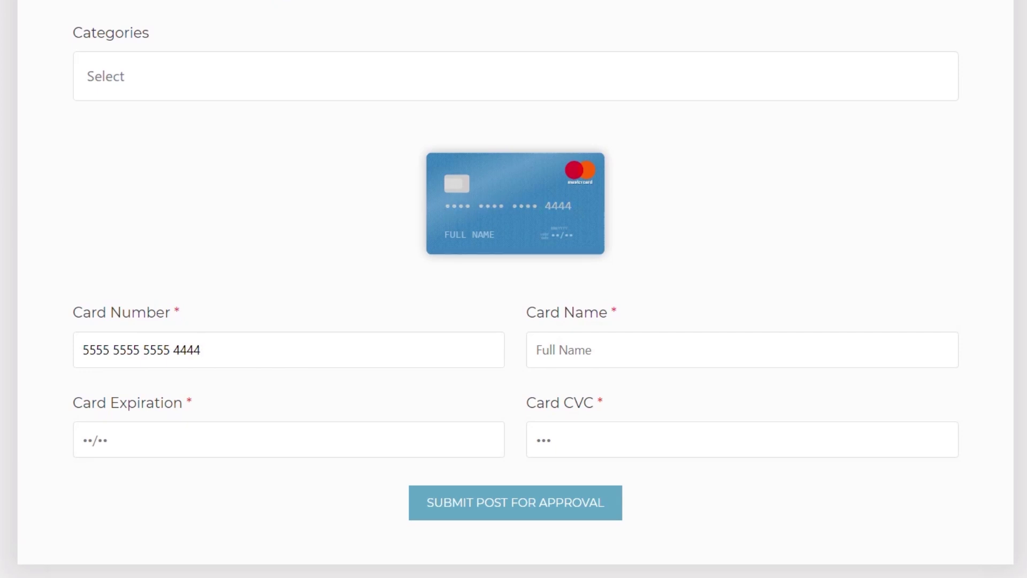
drag(355, 357, 64, 357)
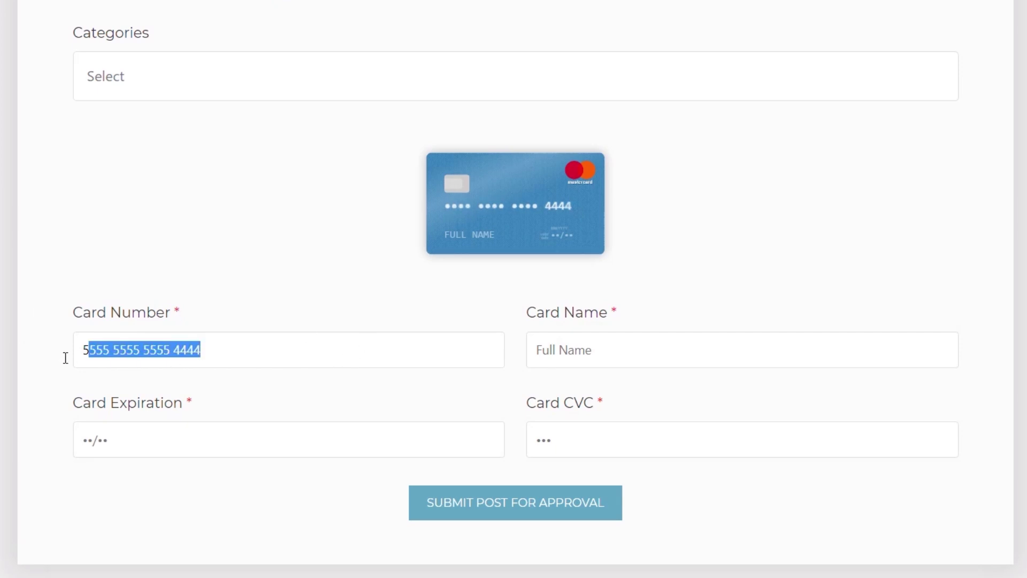
key(ctrl+v)
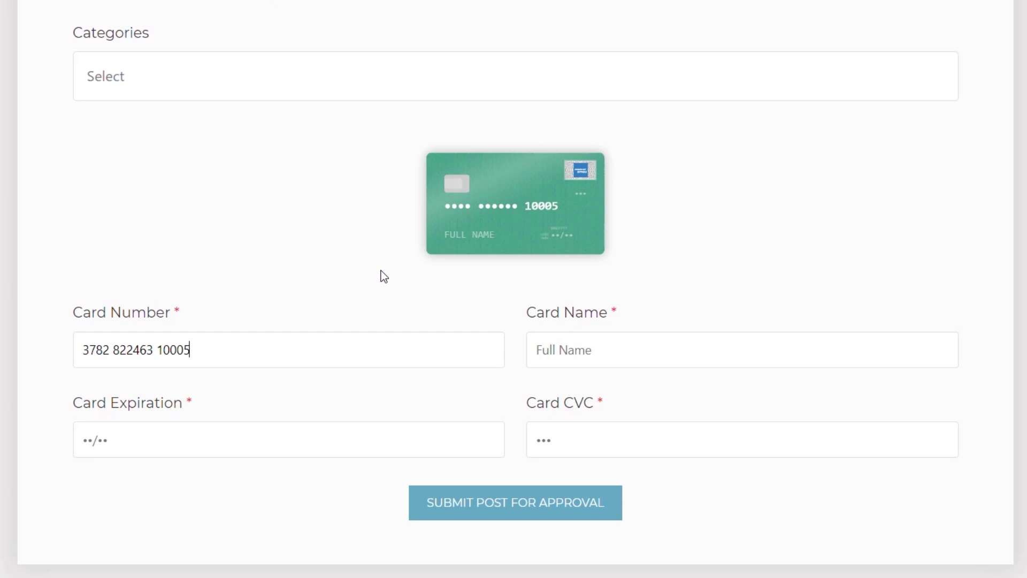
click(609, 350)
text(Paul C)
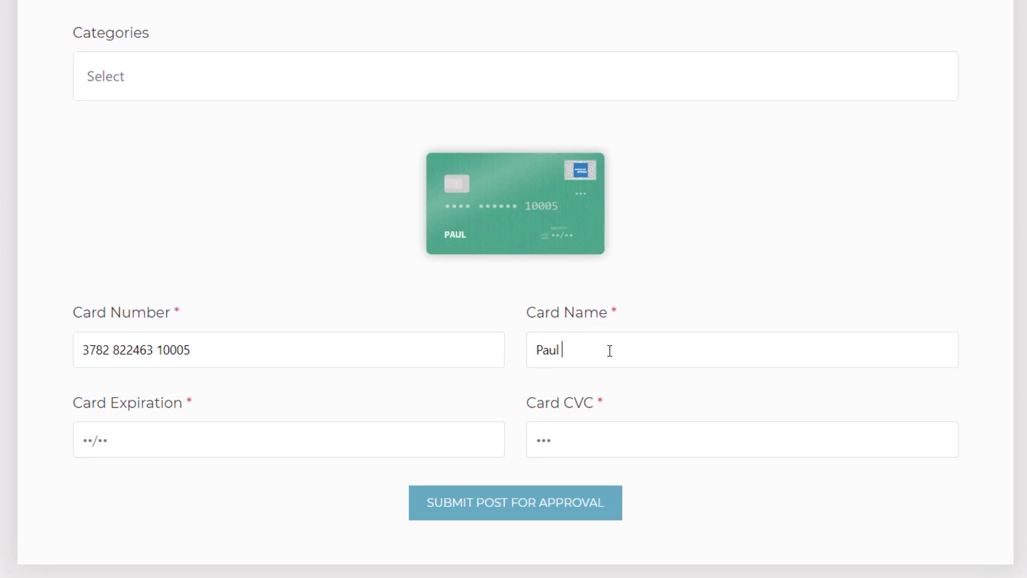
click(127, 441)
text(10 / 20)
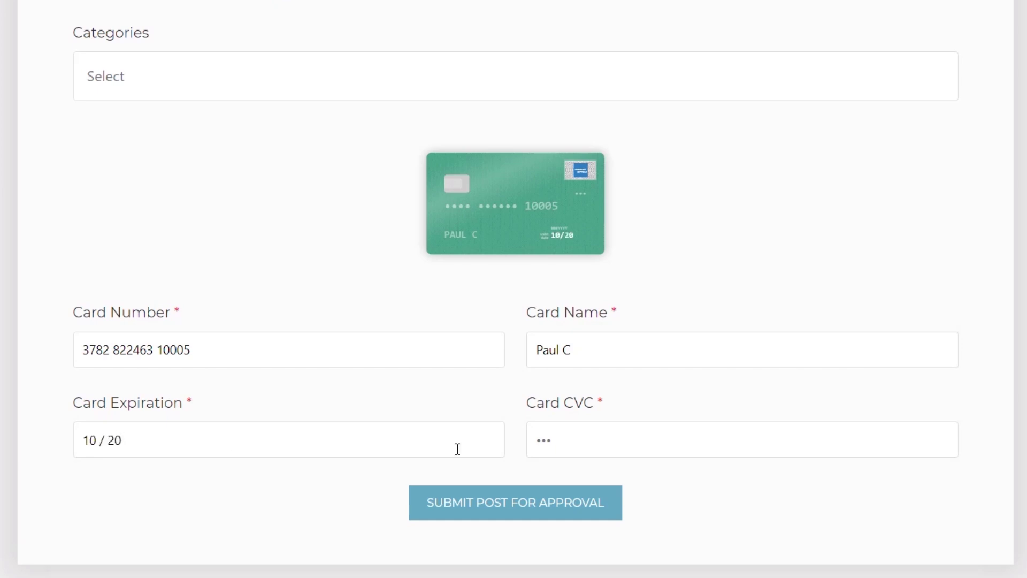
click(606, 435)
text(234)
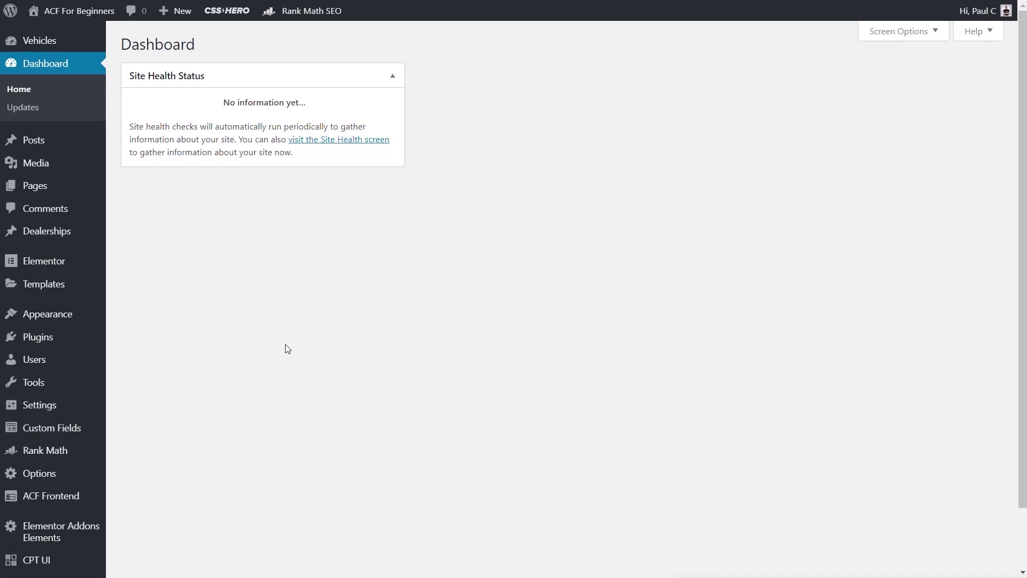
Step: Open the ACF Frontend settings page from the admin sidebar
click(63, 501)
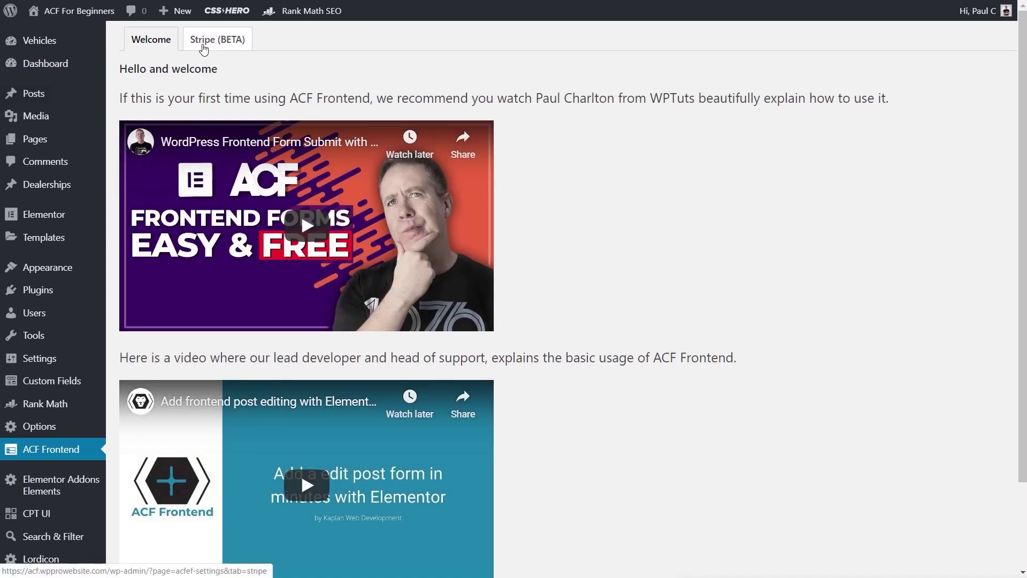
Step: View the ACF Frontend Stripe (BETA) tab, showing Stripe activated with test keys
click(204, 49)
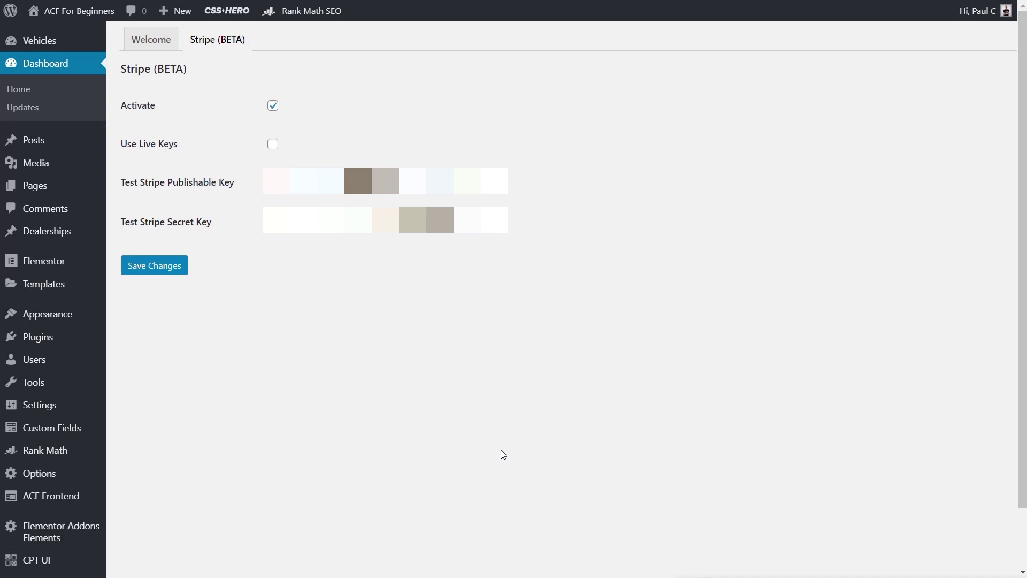
mouse_move(55, 186)
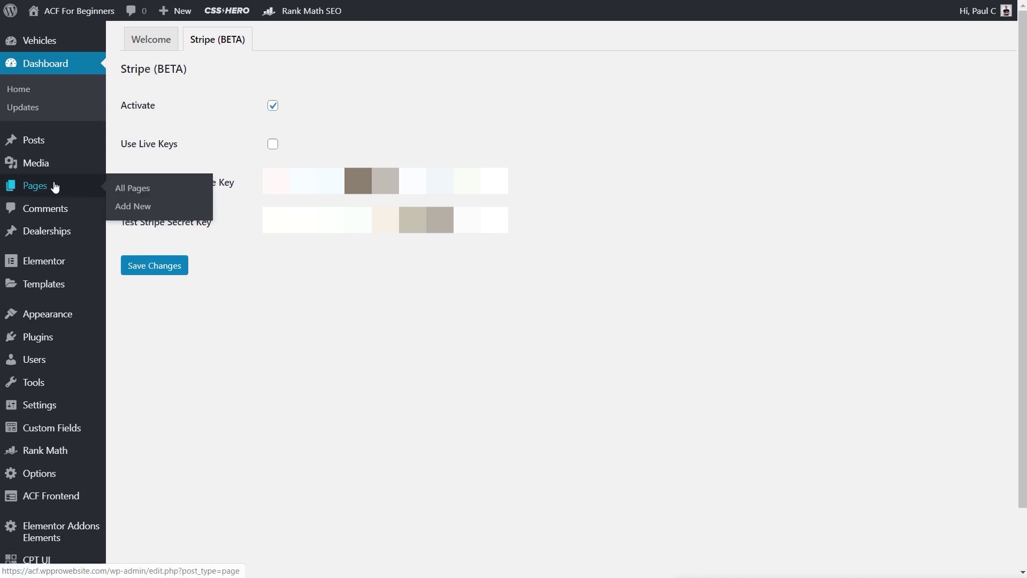
click(143, 191)
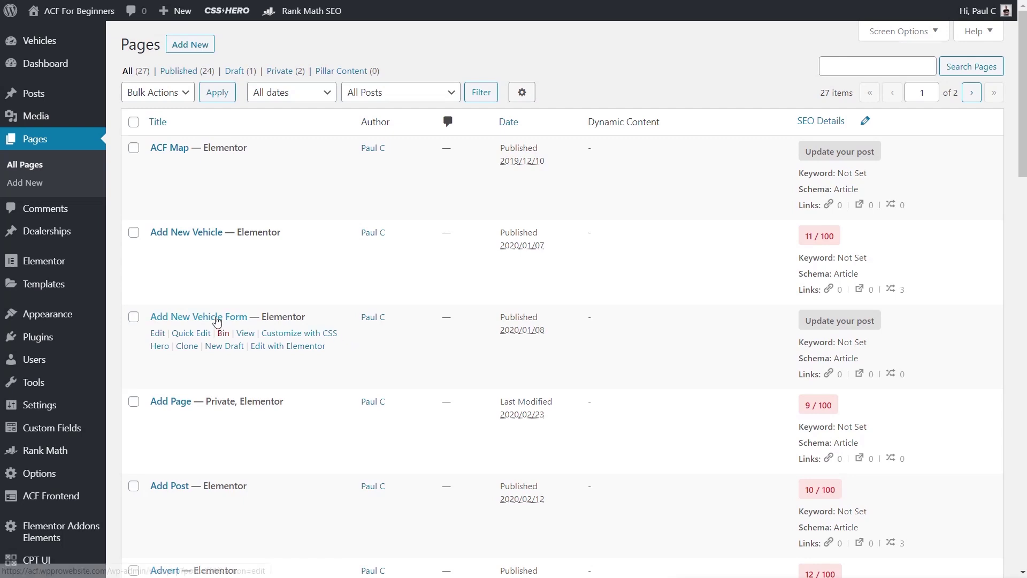
click(279, 263)
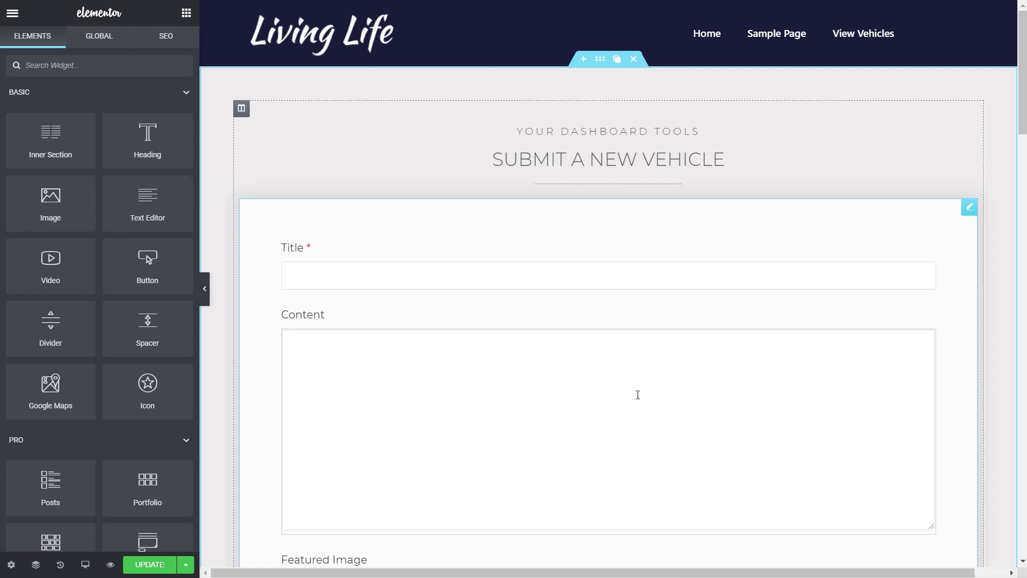
scroll(677, 354, down, 15)
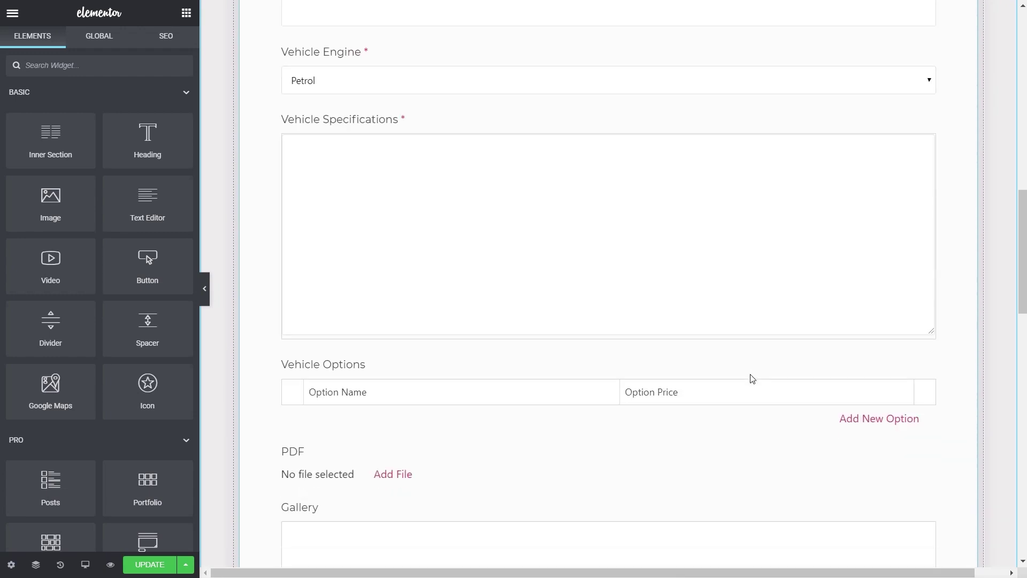
scroll(672, 382, down, 5)
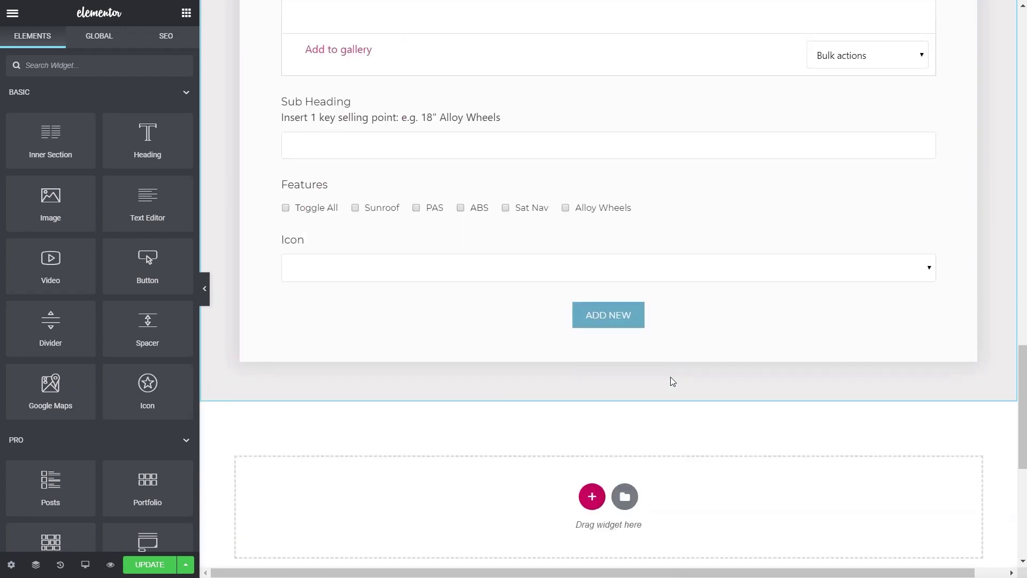
scroll(672, 382, up, 2)
scroll(672, 381, up, 4)
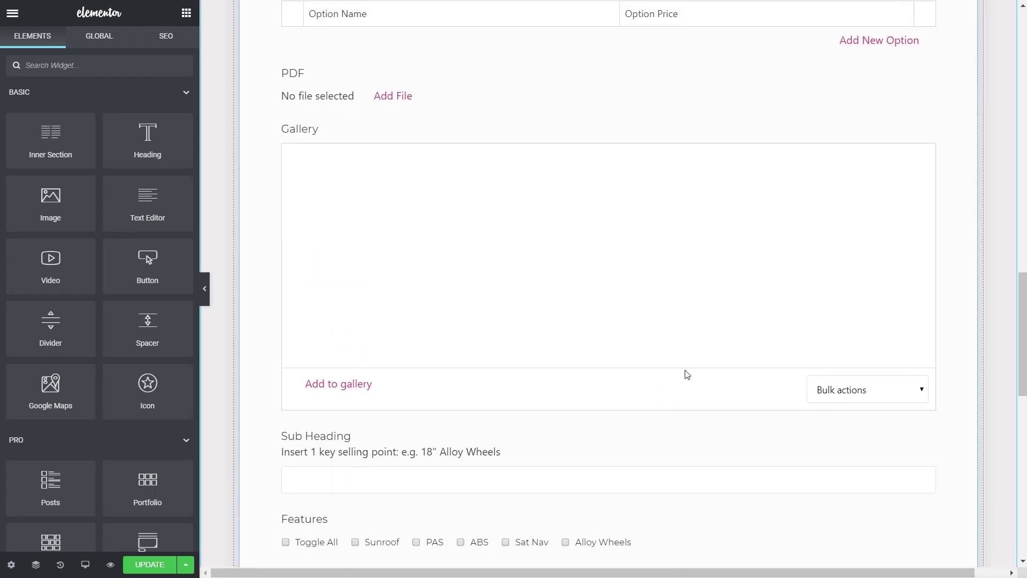
scroll(912, 192, up, 5)
scroll(913, 191, up, 10)
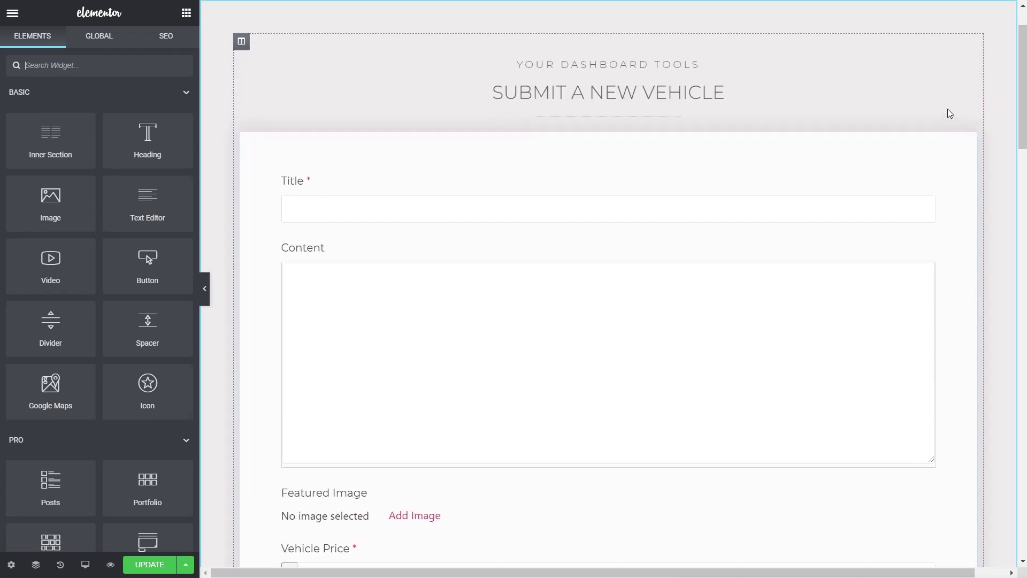
Step: In the vehicle form widget's Actions settings, set Payment to Stripe (BETA)
click(973, 141)
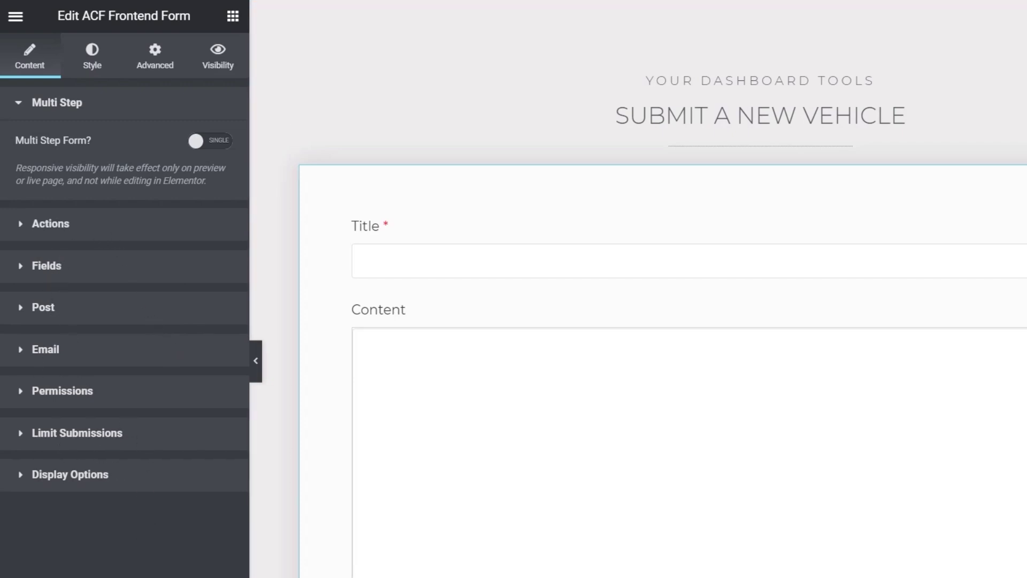
click(57, 102)
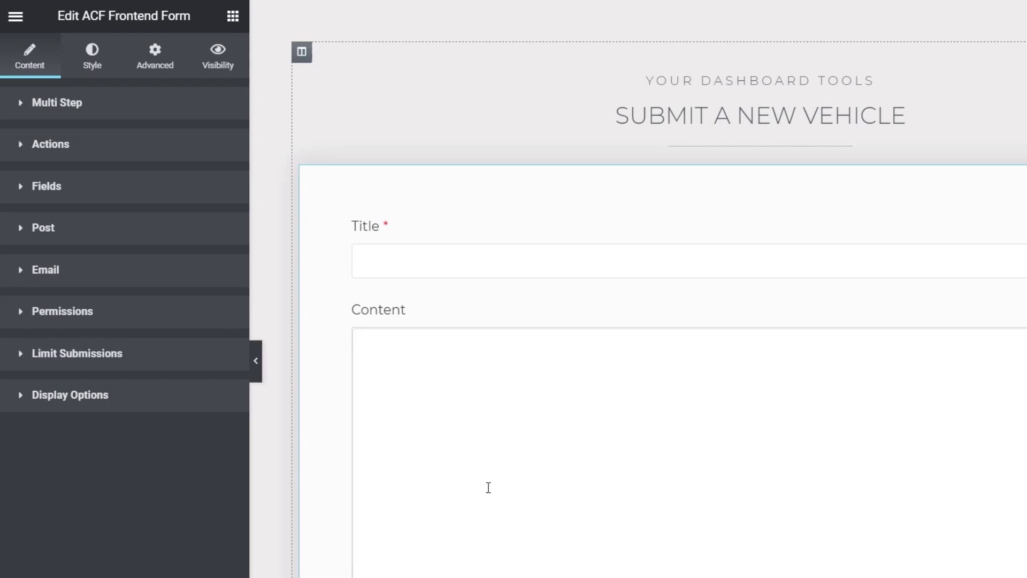
click(21, 152)
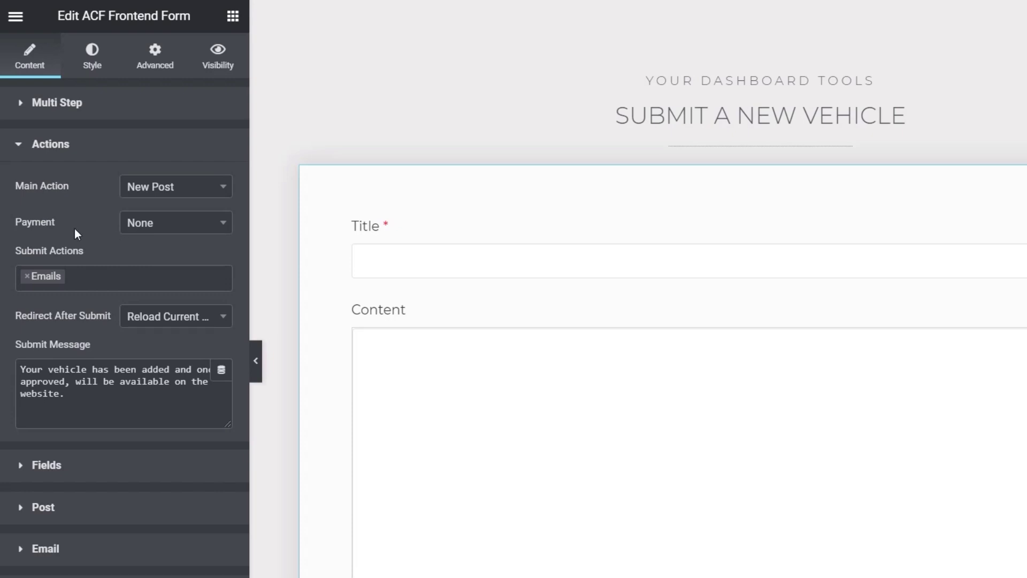
click(206, 228)
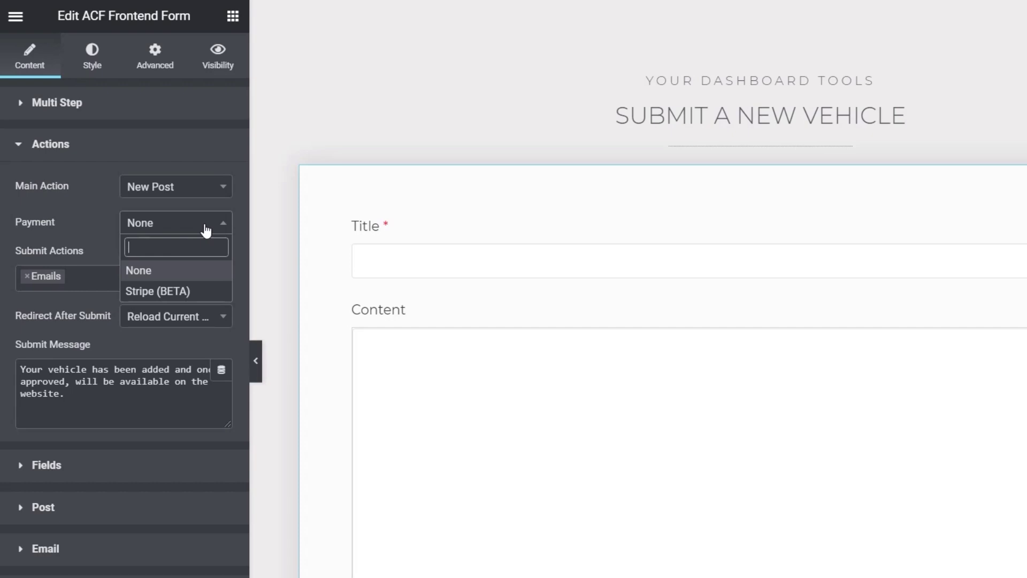
click(179, 292)
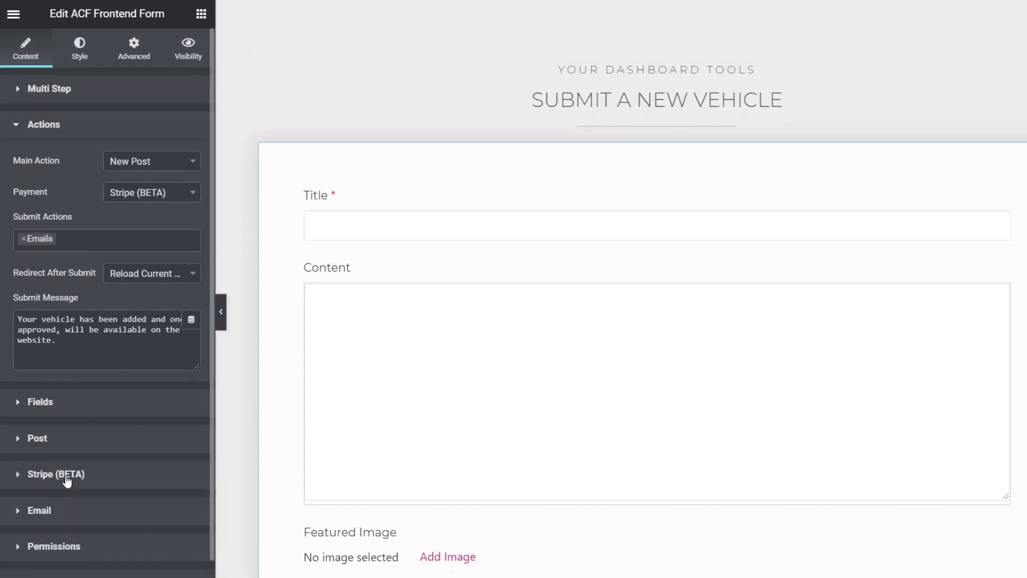
Step: Expand the widget's Stripe (BETA) section to review its card fields and 20 USD charge
click(78, 551)
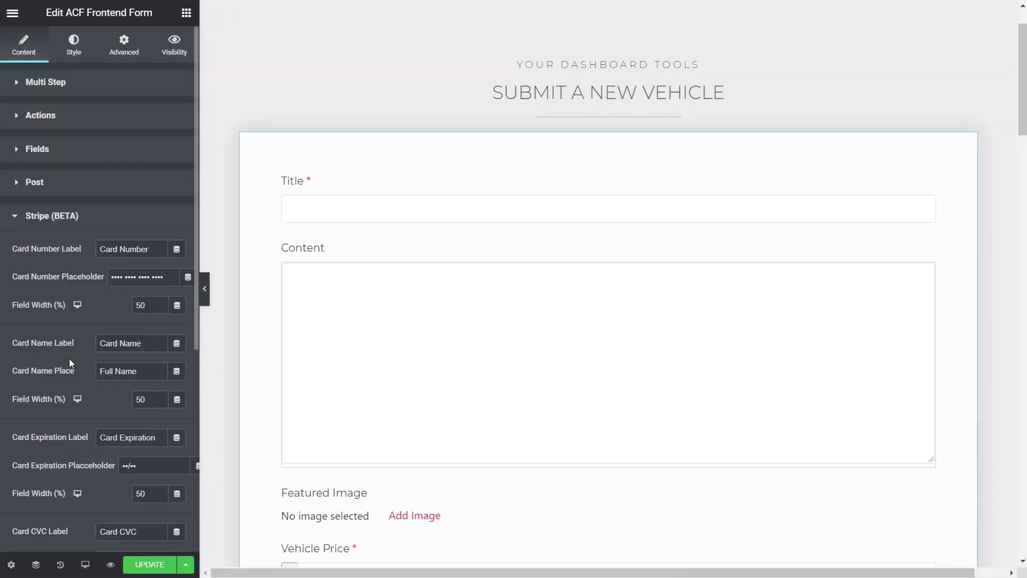
scroll(69, 359, down, 3)
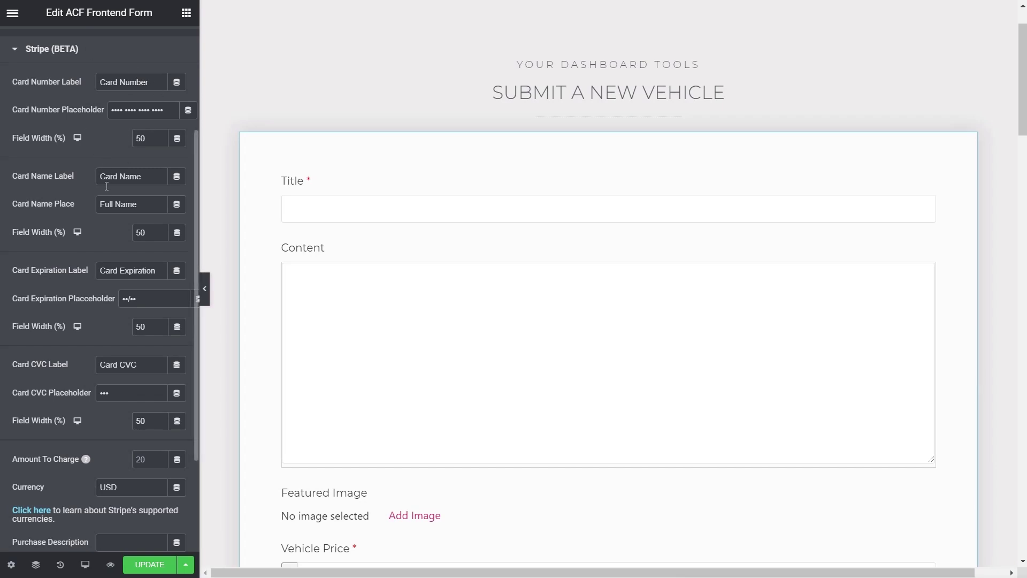
scroll(564, 338, down, 15)
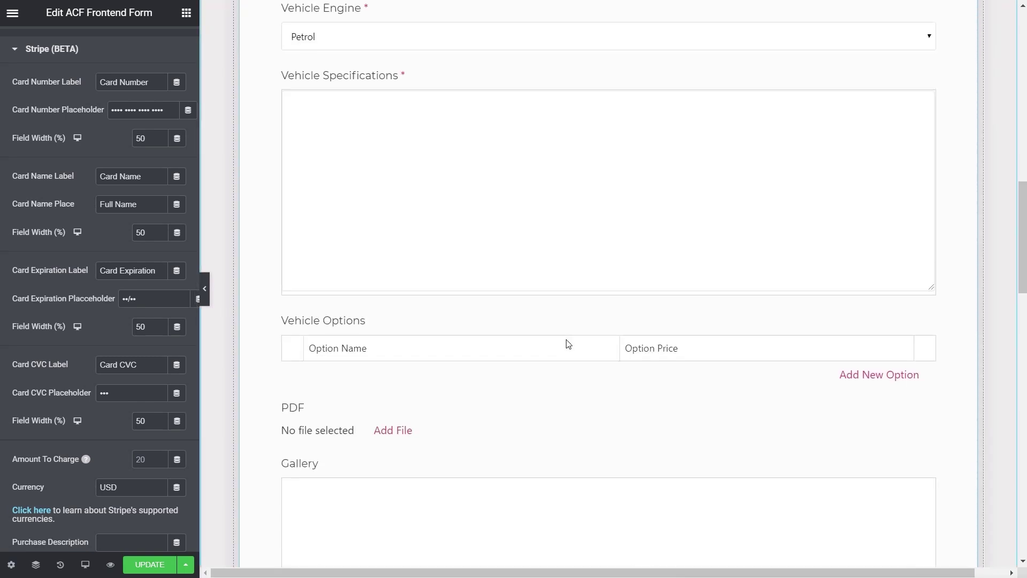
scroll(568, 343, down, 14)
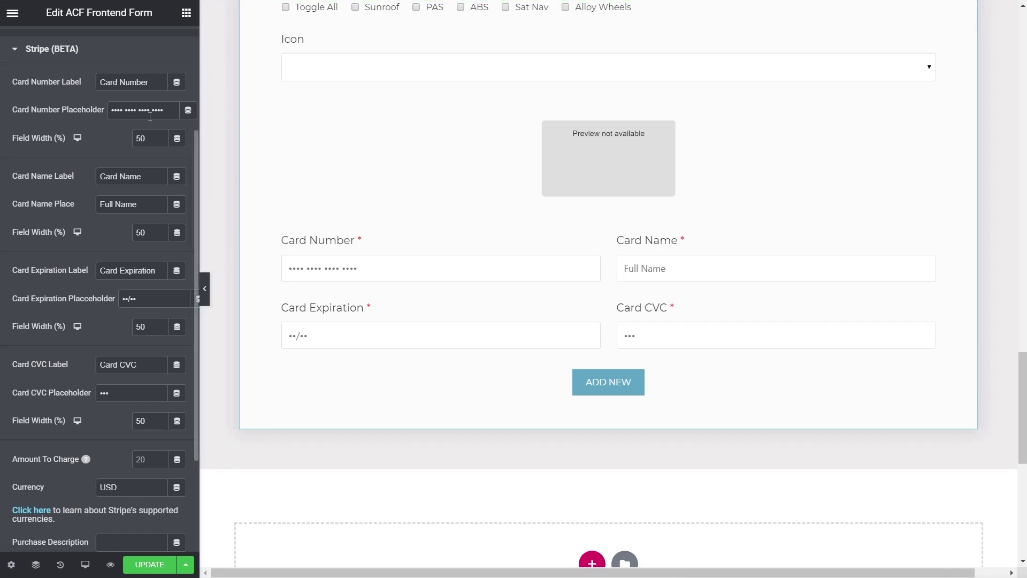
scroll(75, 408, down, 2)
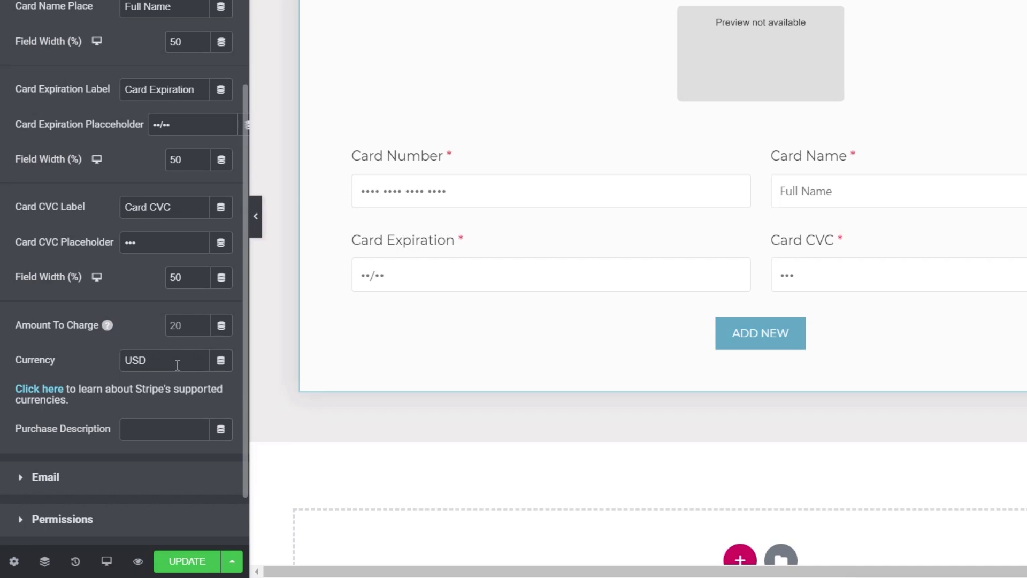
drag(177, 364, 117, 358)
Step: Change the Stripe currency to GBP and select the Amount To Charge field
text(GBP)
click(184, 324)
click(184, 329)
Step: Set Amount To Charge to 10 and Purchase Description to 'Test Payment', then update the page
text(10)
click(145, 430)
text(Test Payment)
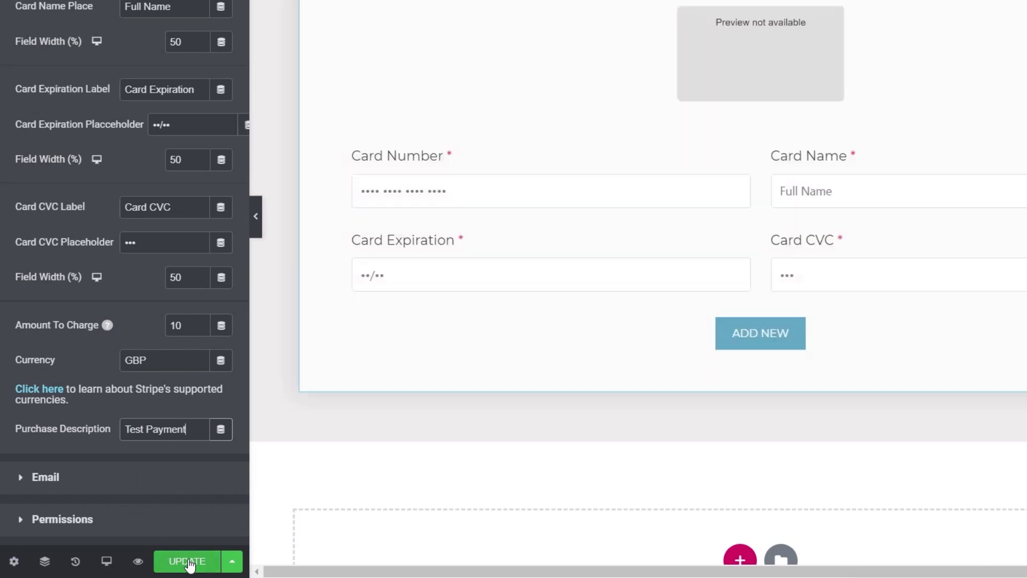
click(188, 562)
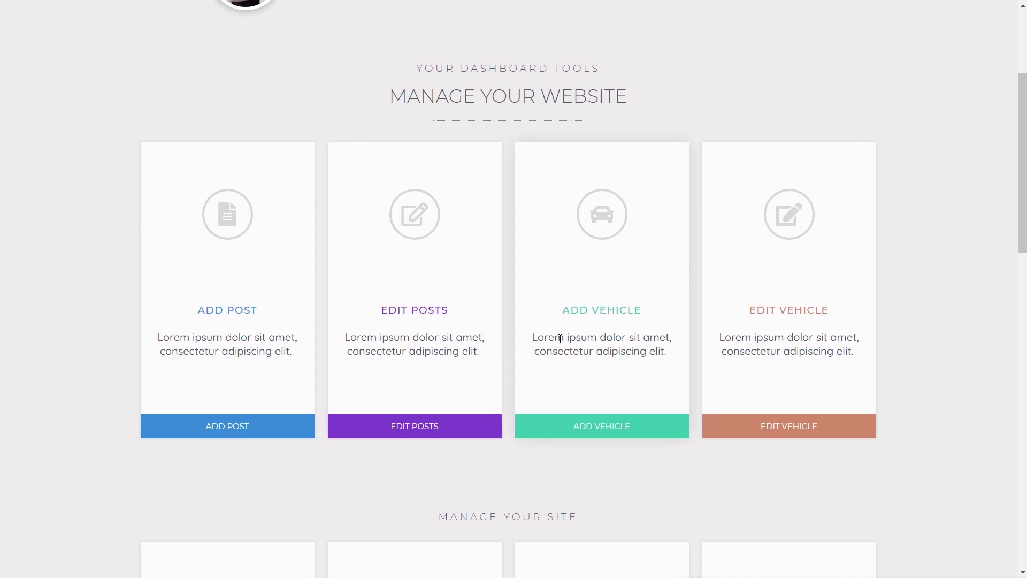
Step: Open the site's Add Vehicle form and scroll to its required Card Number, Name, Expiration and CVC fields
click(619, 425)
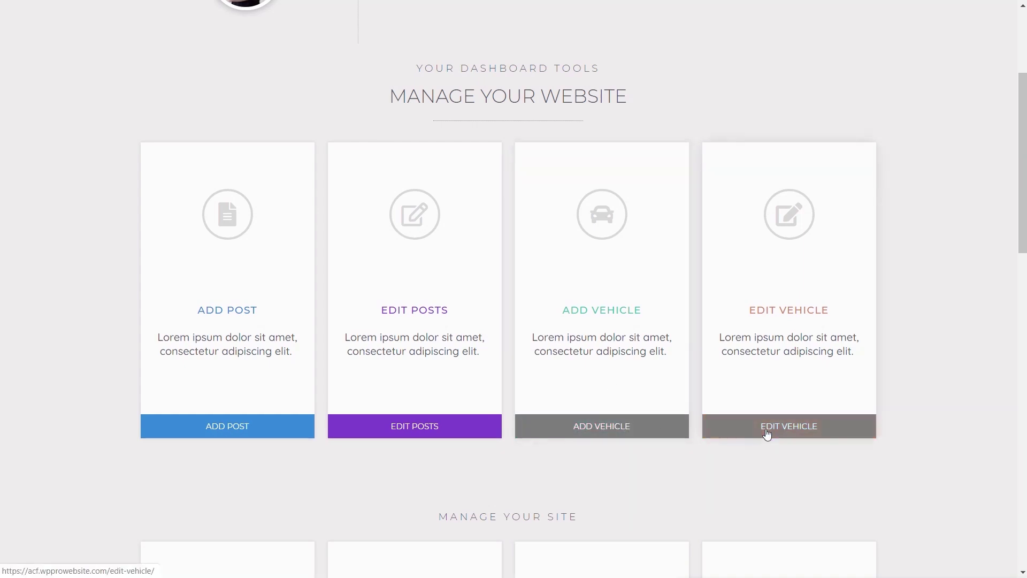
scroll(941, 409, down, 20)
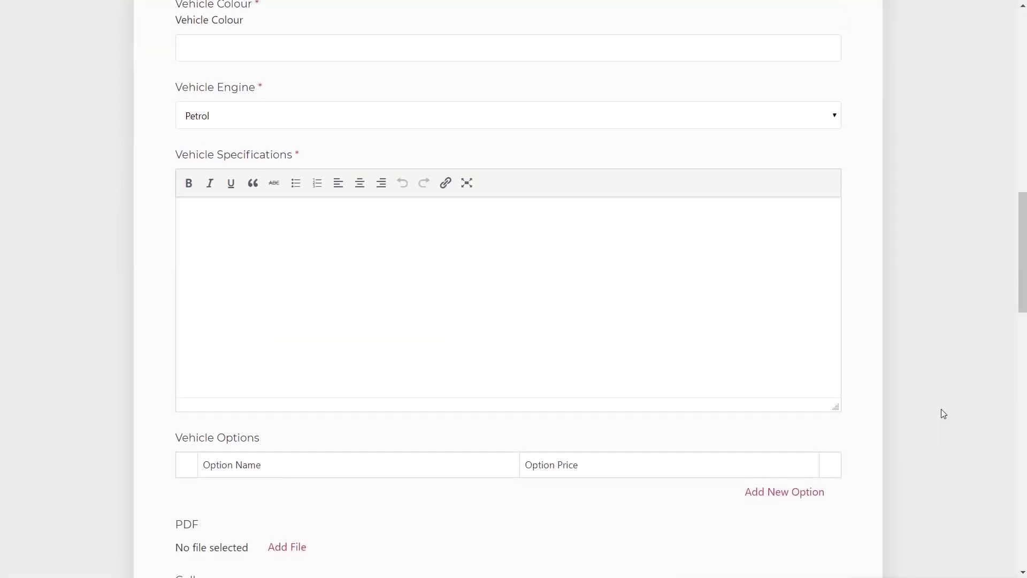
scroll(941, 414, down, 7)
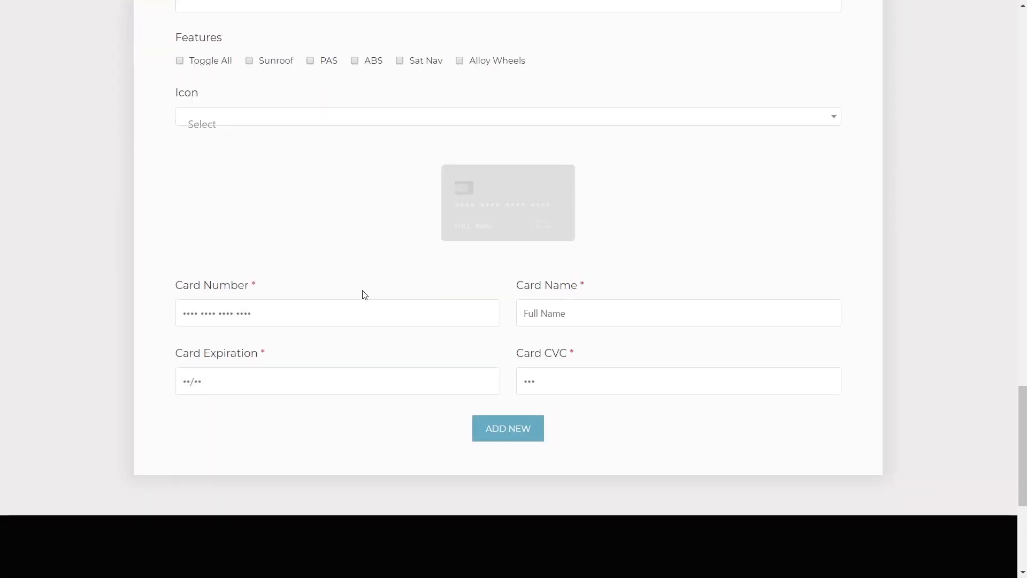